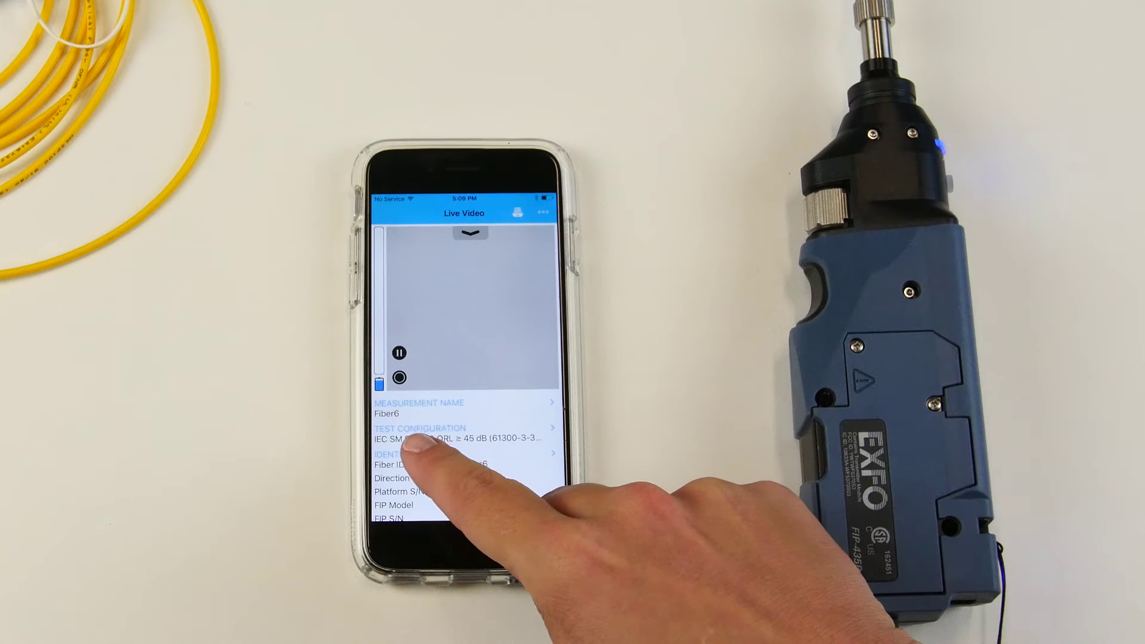
- Open the Identification details to review the identifiers and their autonaming status
left_click(407, 457)
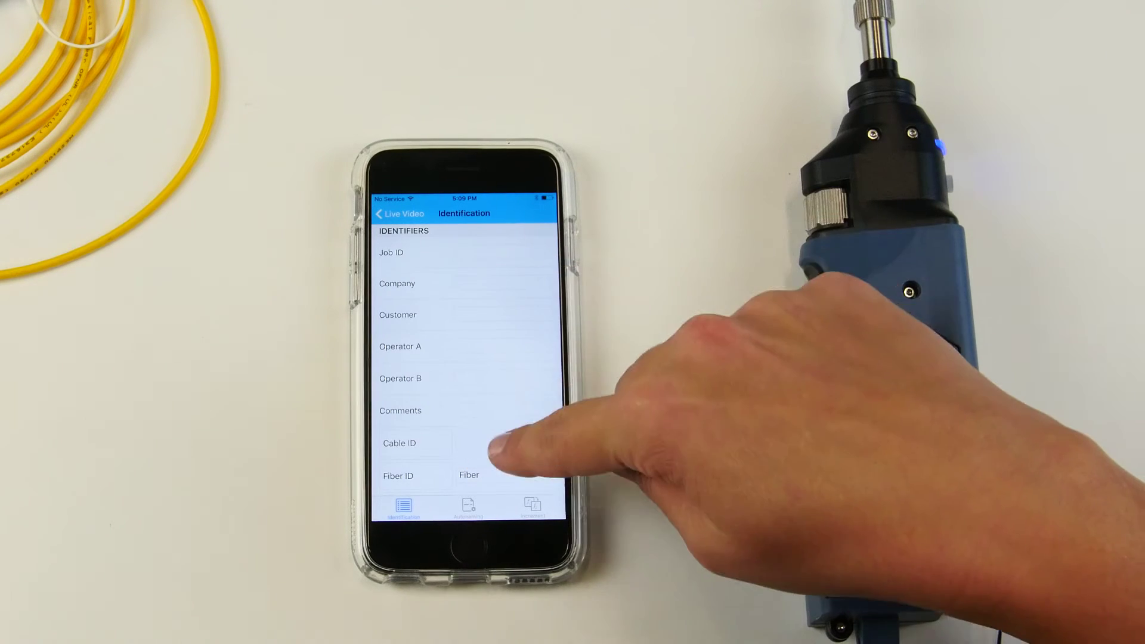
scroll(502, 377, "down", 3)
scroll(501, 376, "down", 5)
scroll(499, 438, "down", 4)
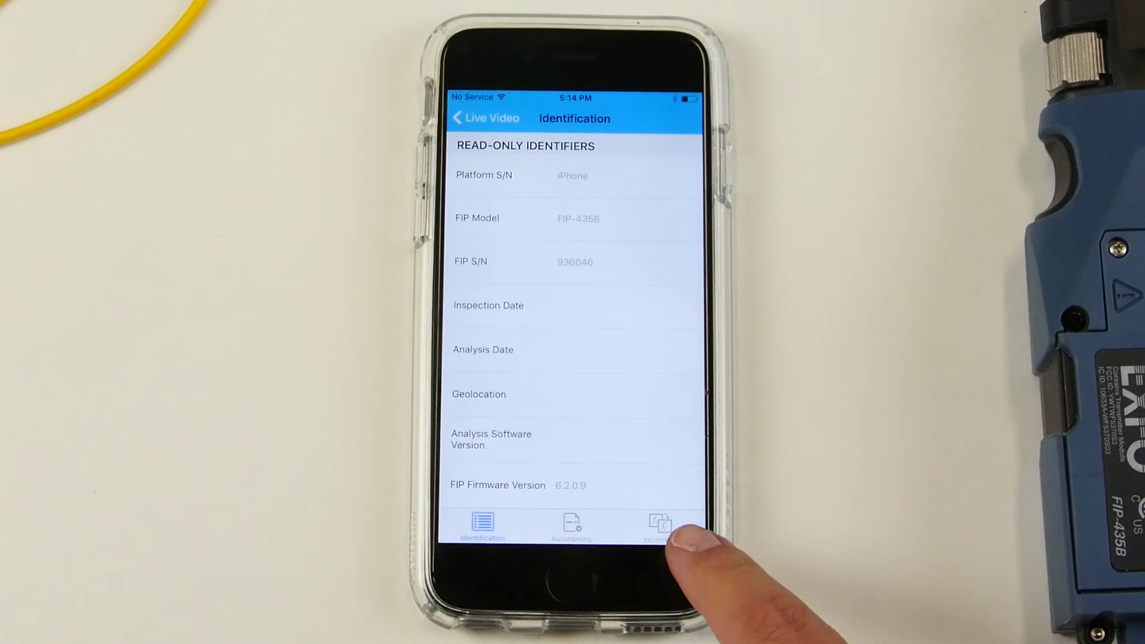
- On Autonaming, add FIP Model to the filename (preview FIP-435B.cmax2), then delete it
left_click(572, 519)
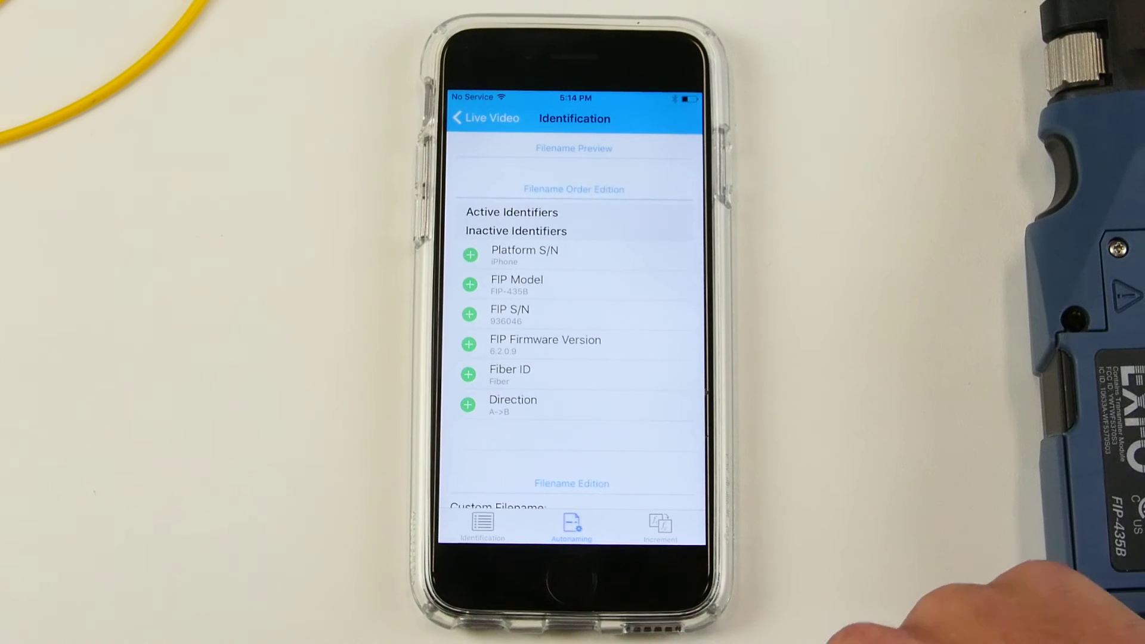
left_click(470, 284)
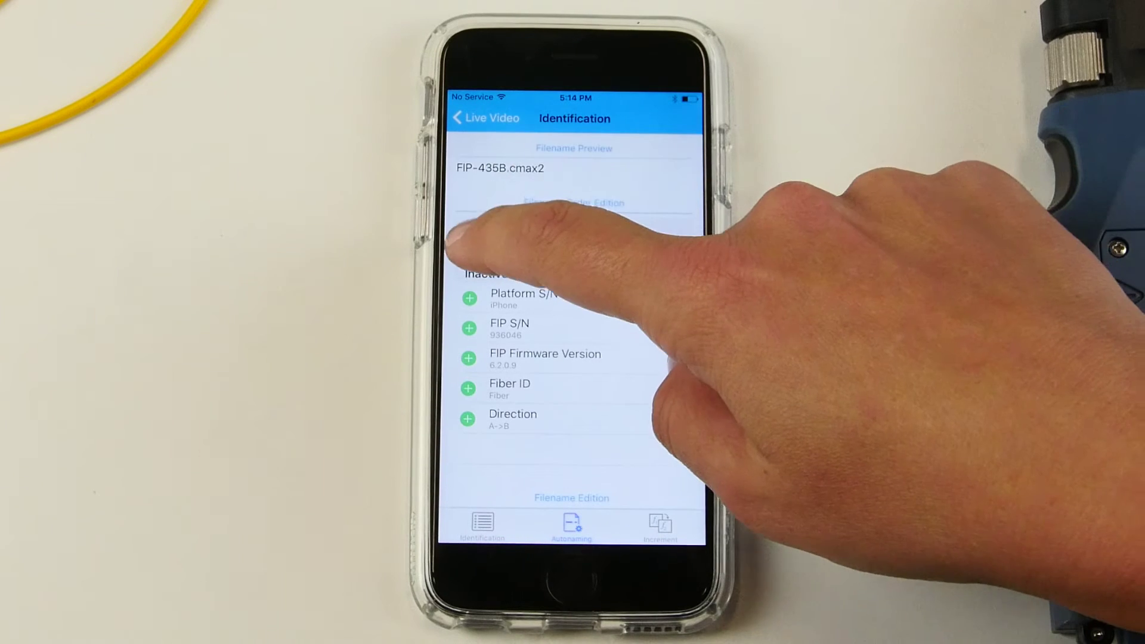
left_click(470, 250)
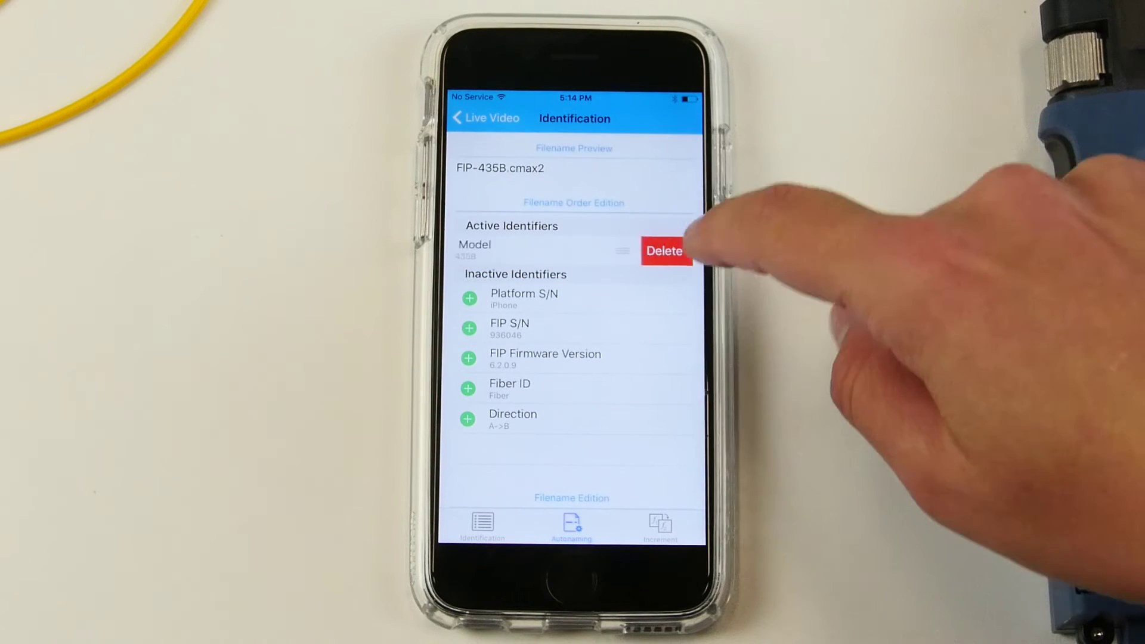
left_click(644, 254)
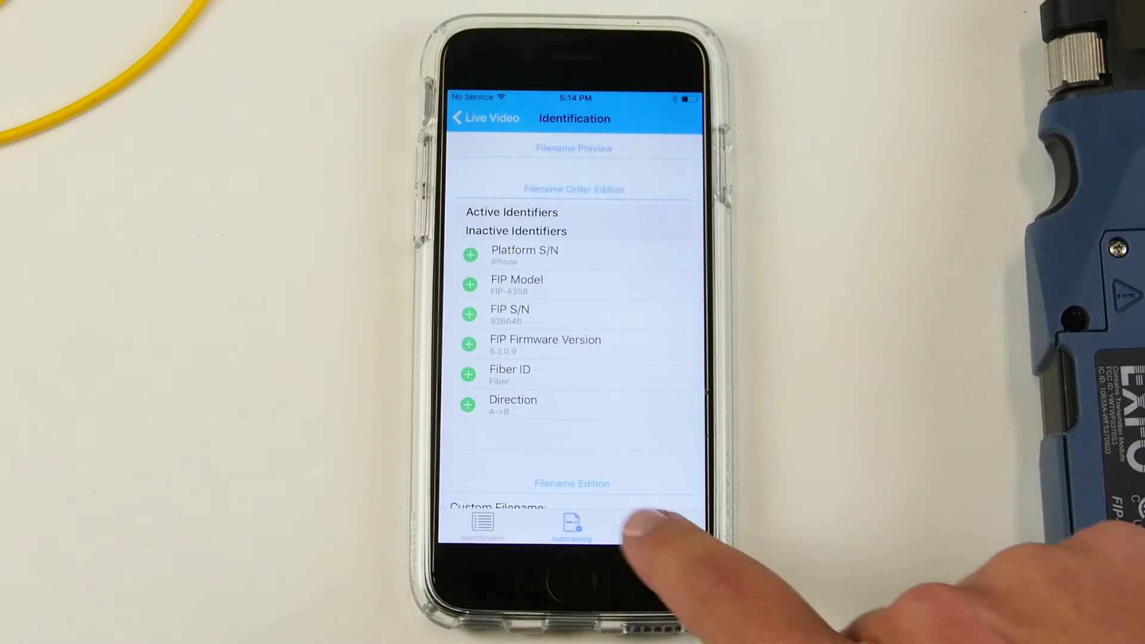
- On Increment, make Location A an incrementing identifier, then delete it again
left_click(661, 524)
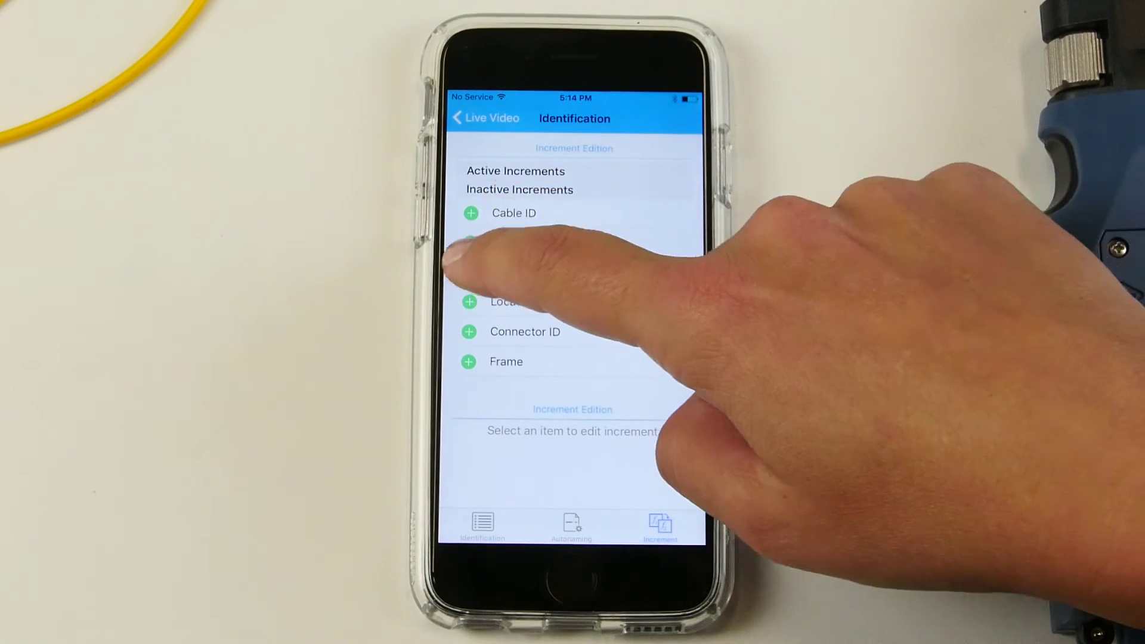
left_click(472, 213)
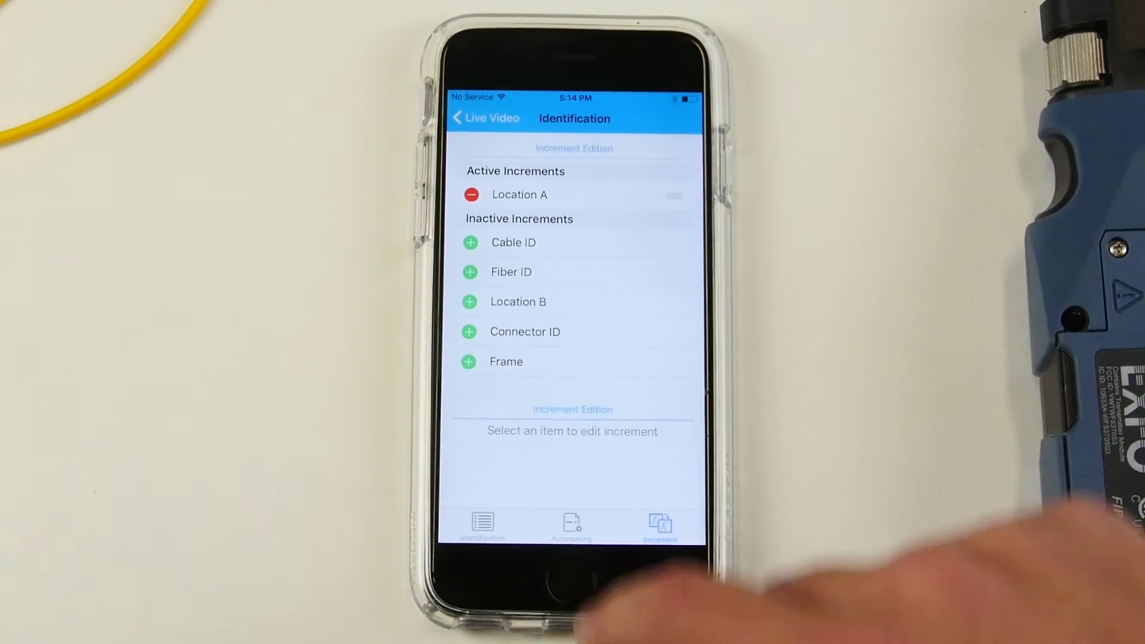
left_click(471, 194)
left_click(667, 194)
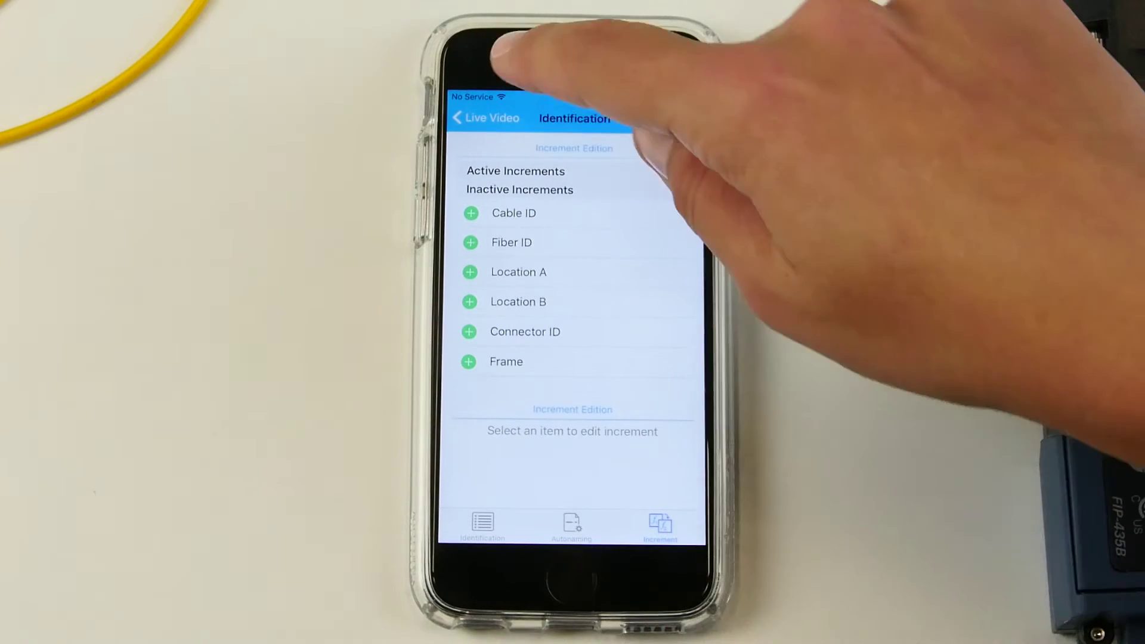
left_click(483, 118)
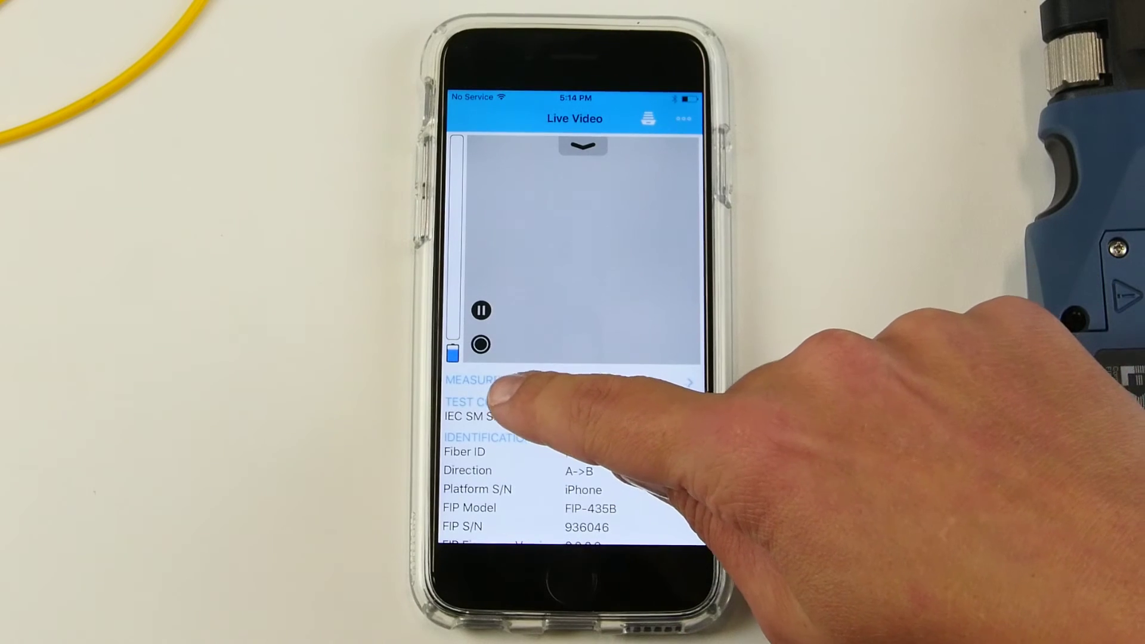
left_click(515, 411)
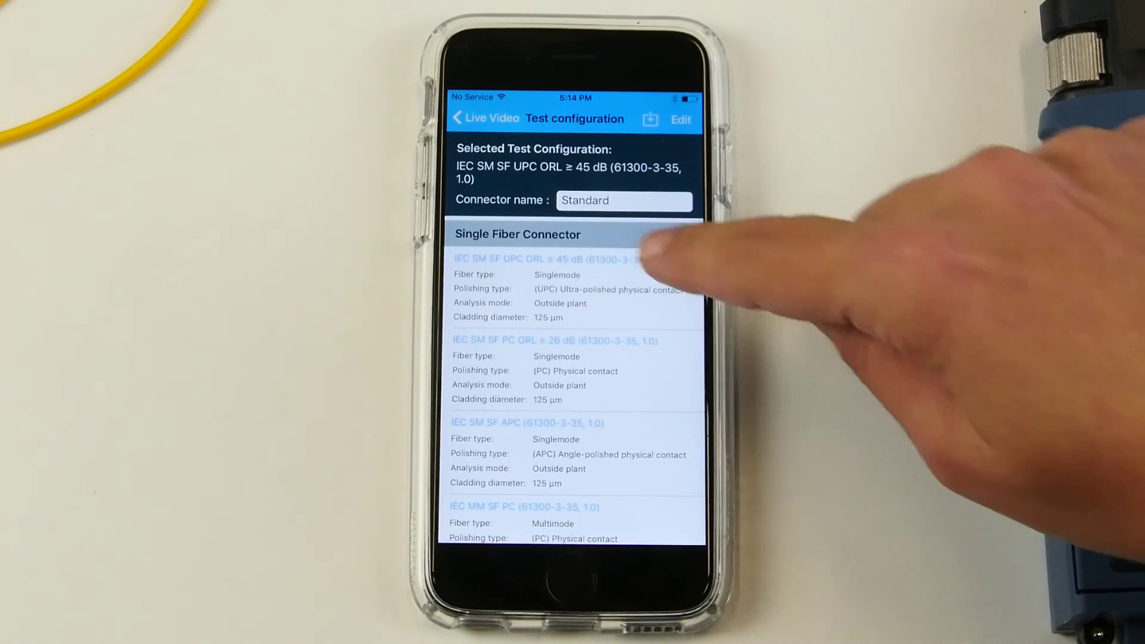
scroll(653, 460, "down", 5)
scroll(637, 447, "down", 5)
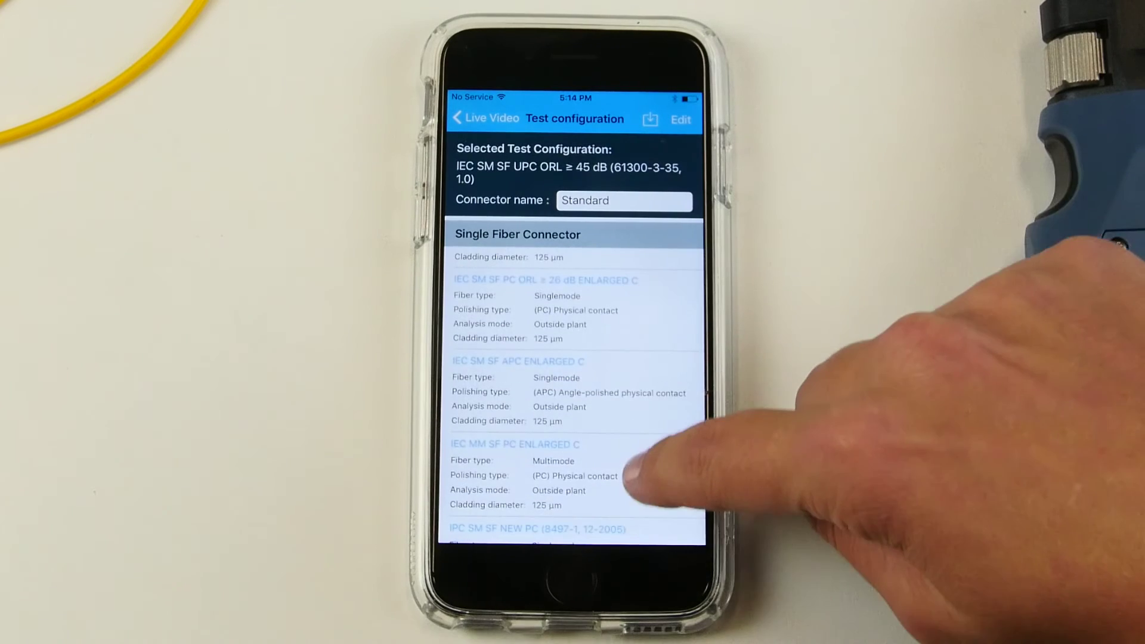
scroll(644, 447, "down", 5)
scroll(627, 412, "down", 3)
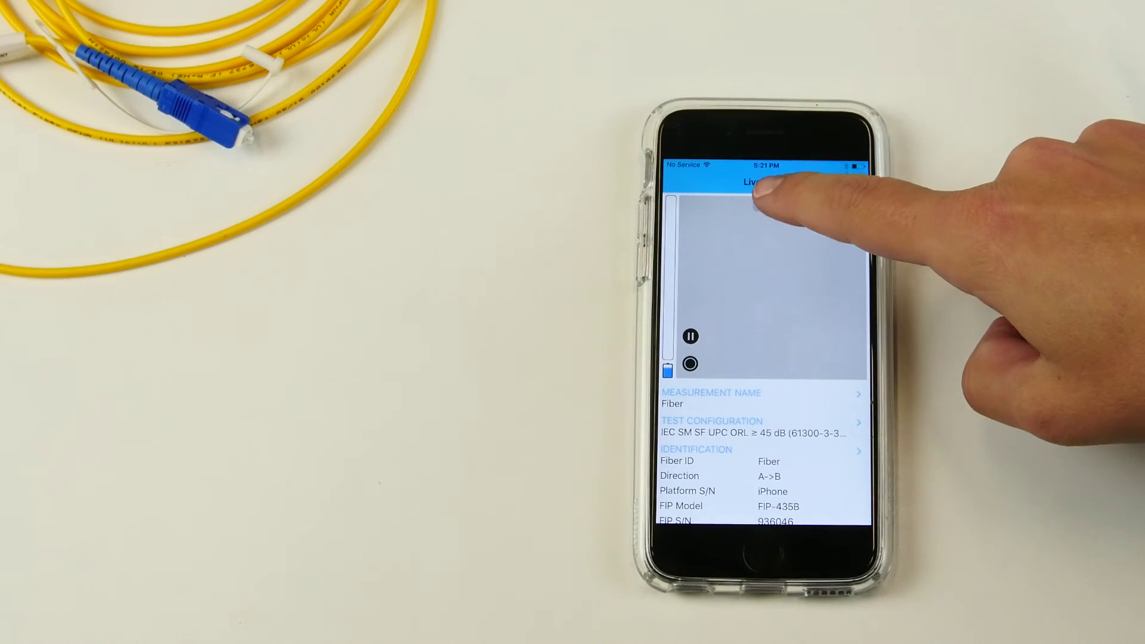
left_click_drag(767, 205, 806, 295)
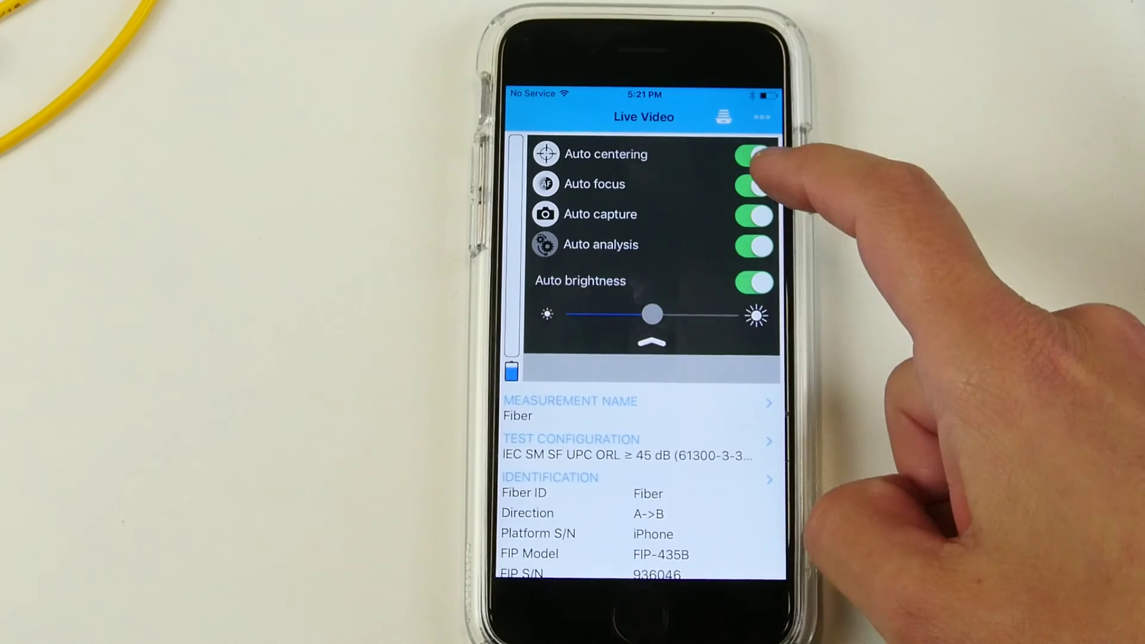
left_click(754, 185)
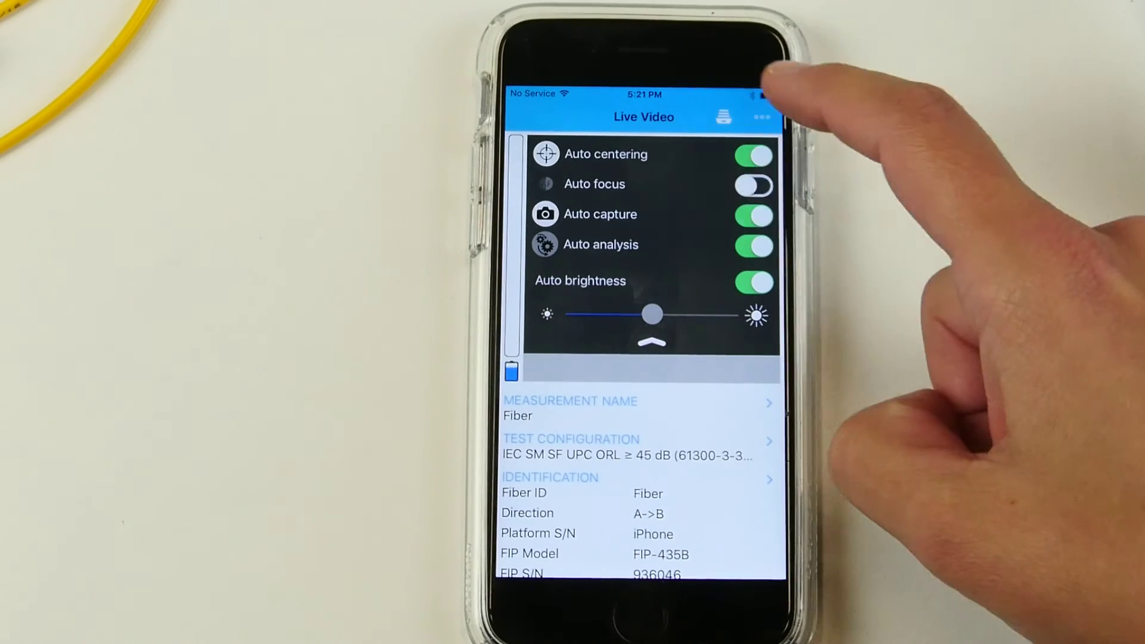
left_click(755, 184)
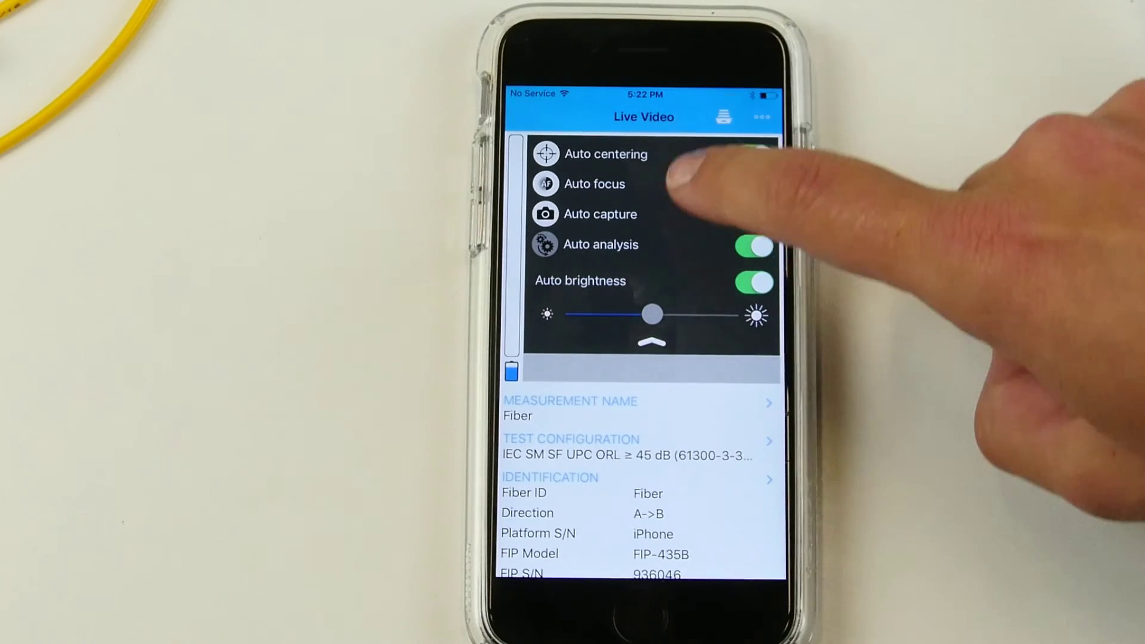
left_click(652, 342)
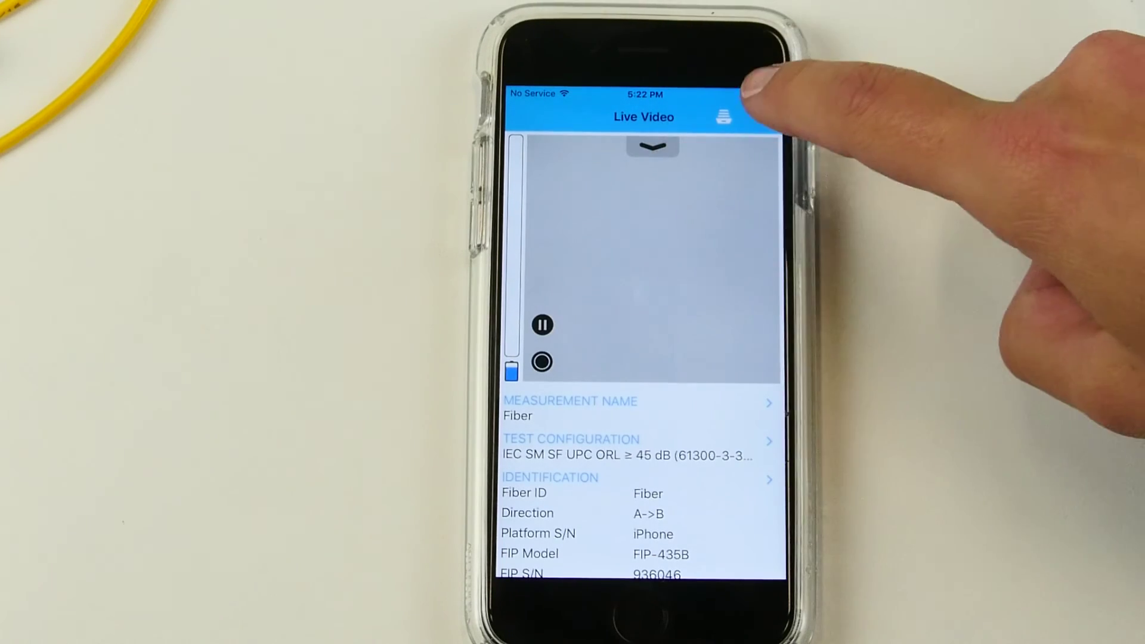
- Review Application Settings (auto save Always, file format Always ask) and close without changes
left_click(761, 117)
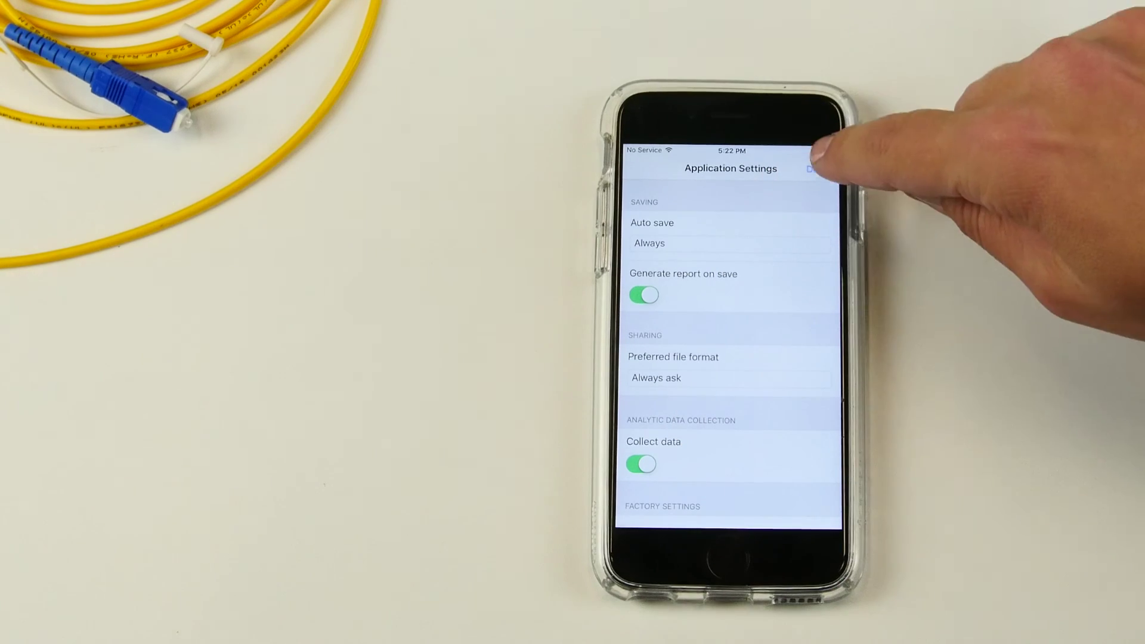
left_click(810, 166)
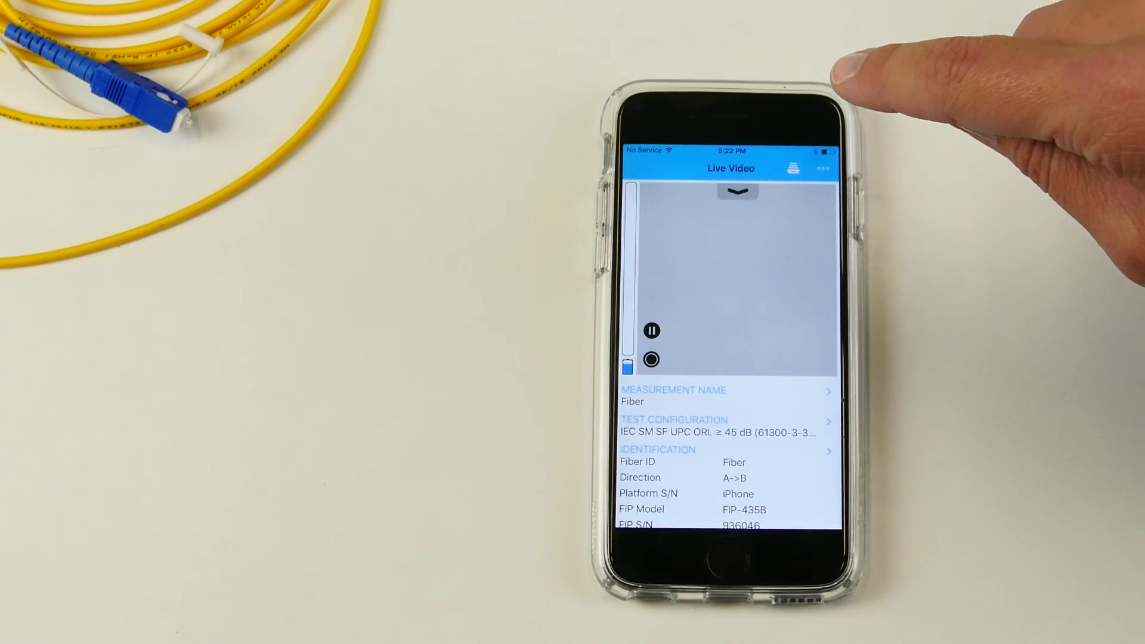